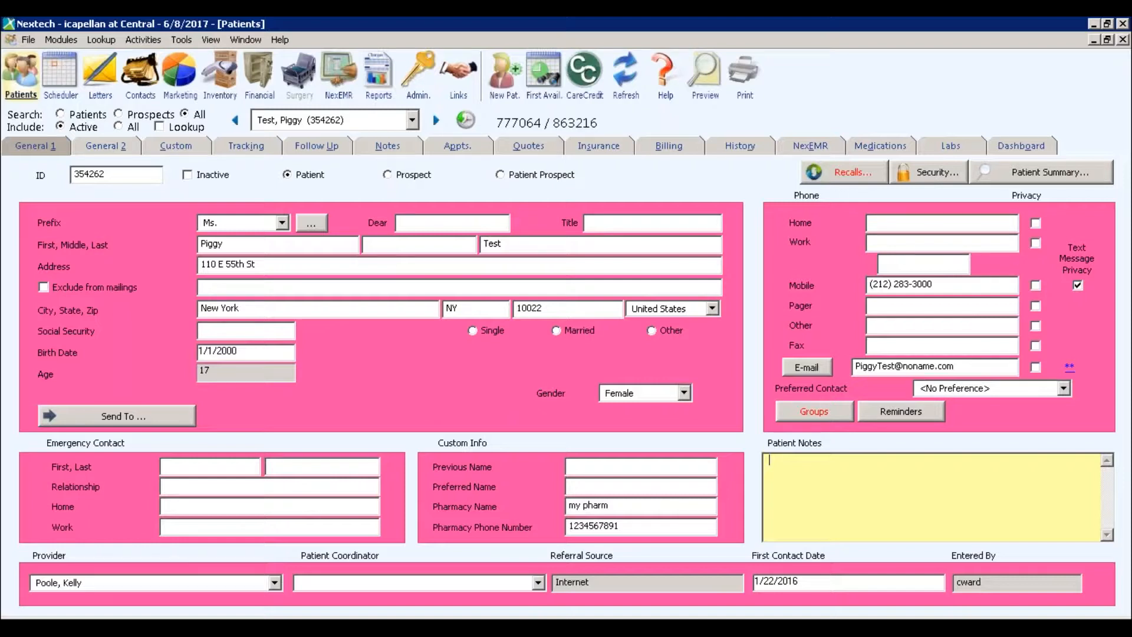
Show the Labs Needing Attention list with the pending TSH lab, then launch a new Chrome window.
{"action": "left_click", "coordinate": [932, 147]}
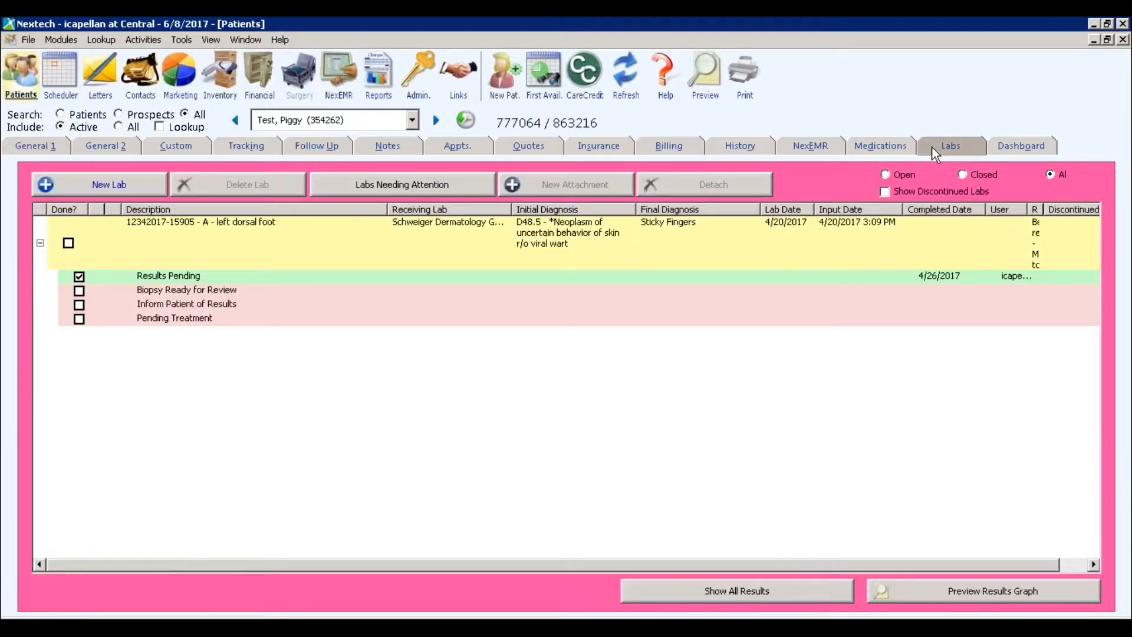
{"action": "left_click", "coordinate": [457, 185]}
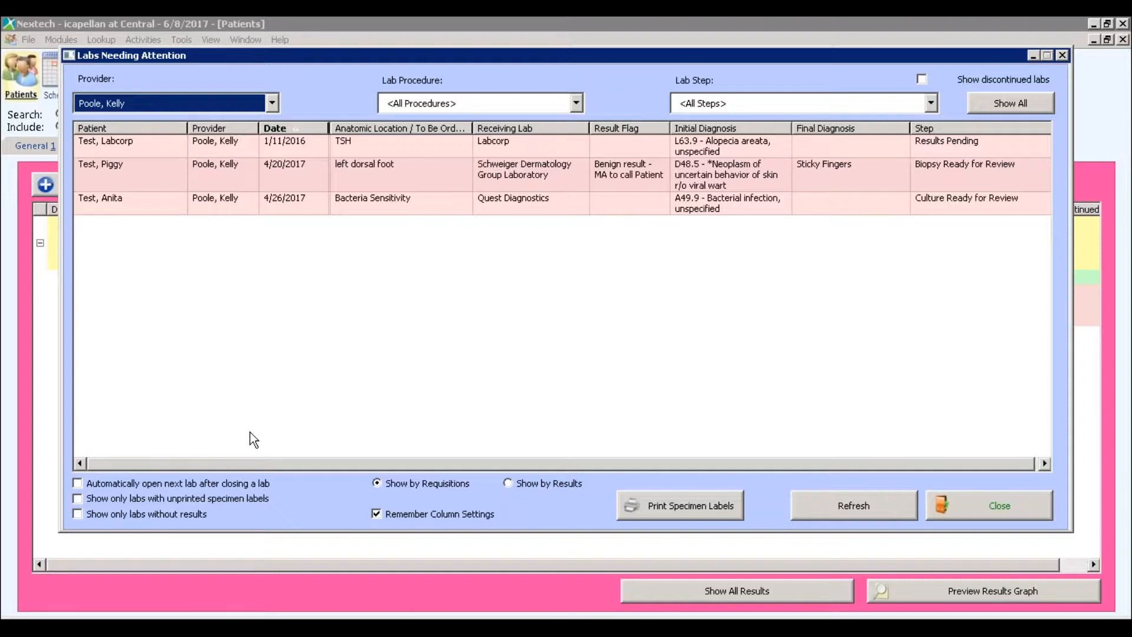
{"action": "left_click", "coordinate": [158, 626]}
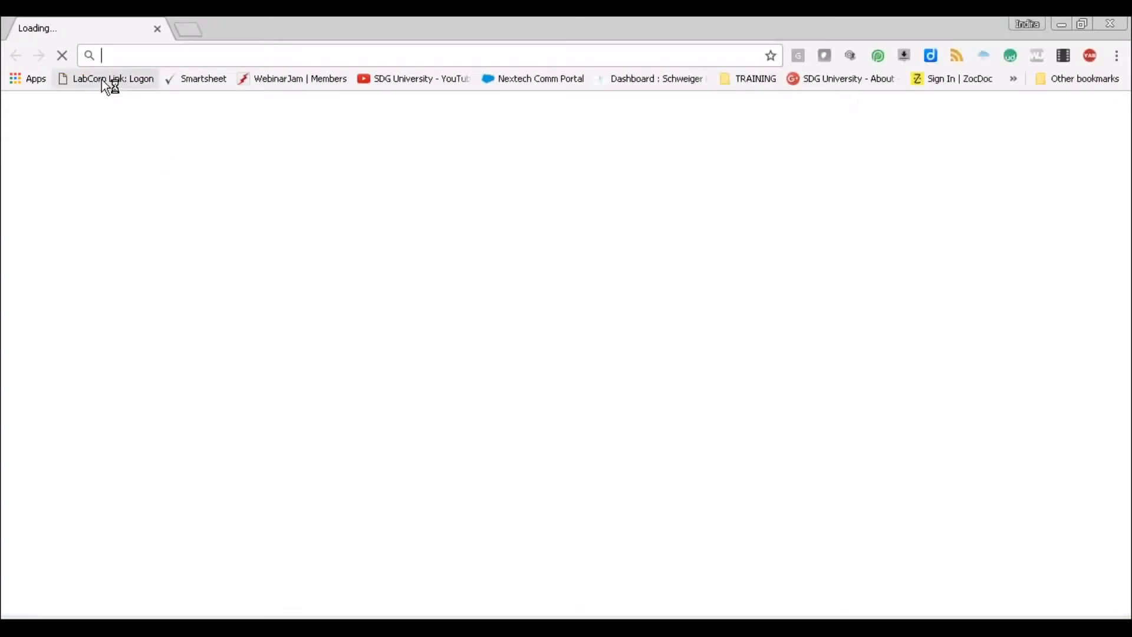
Log in to LabCorp Link from its bookmark using the saved Login ID and the account password.
{"action": "left_click", "coordinate": [102, 81]}
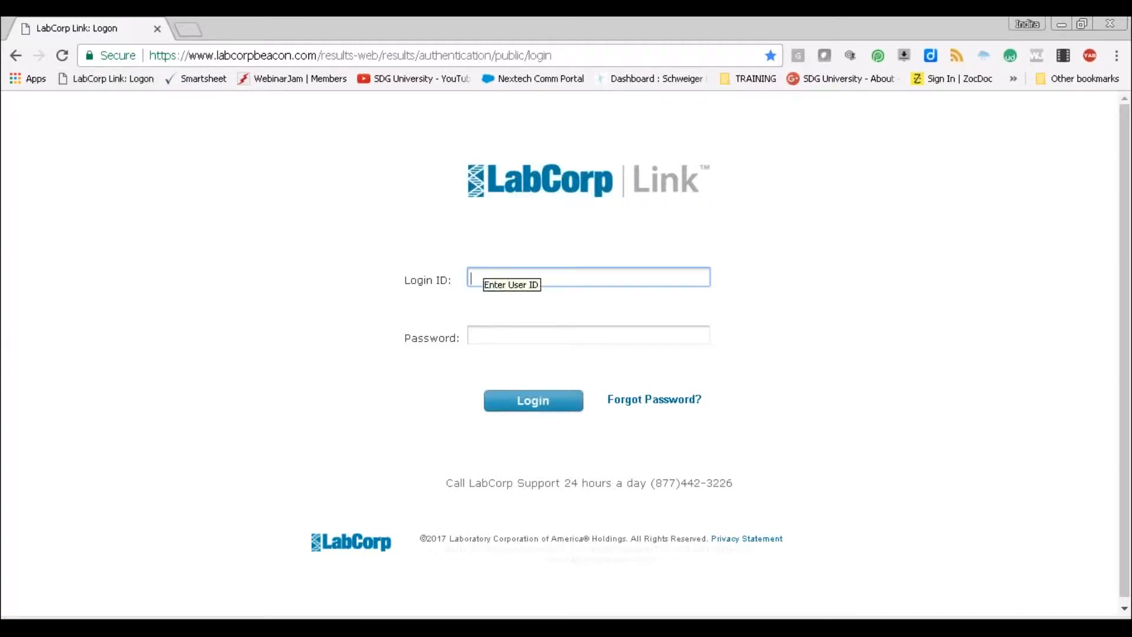
{"action": "left_click", "coordinate": [488, 273]}
{"action": "key", "text": "Down"}
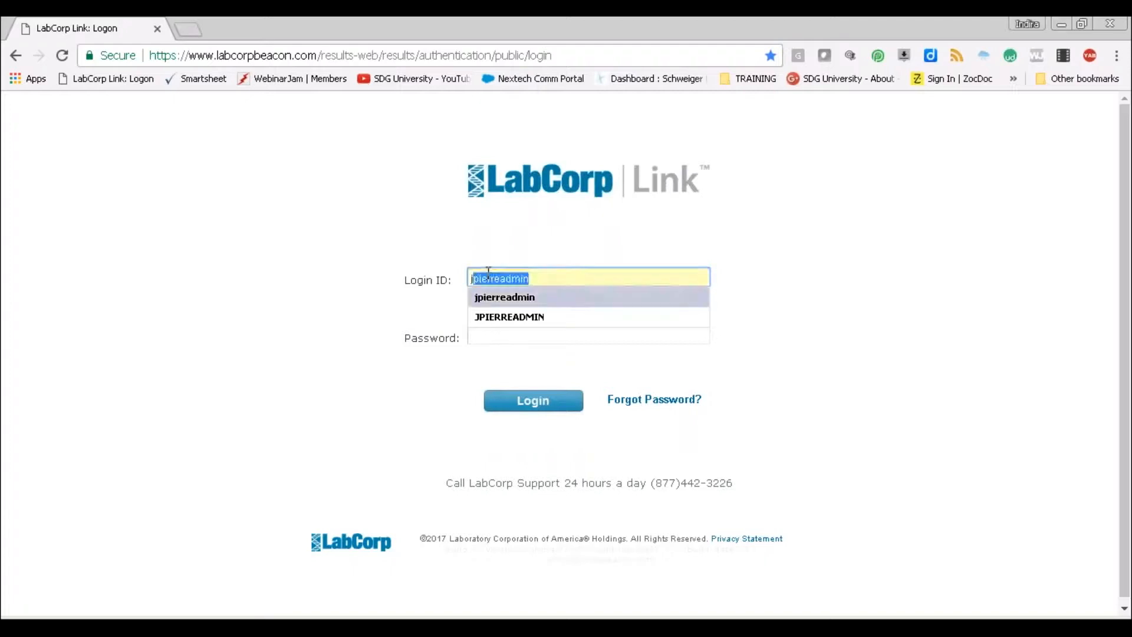
{"action": "key", "text": "Return"}
{"action": "left_click", "coordinate": [502, 331]}
{"action": "type", "text": "••••••••••"}
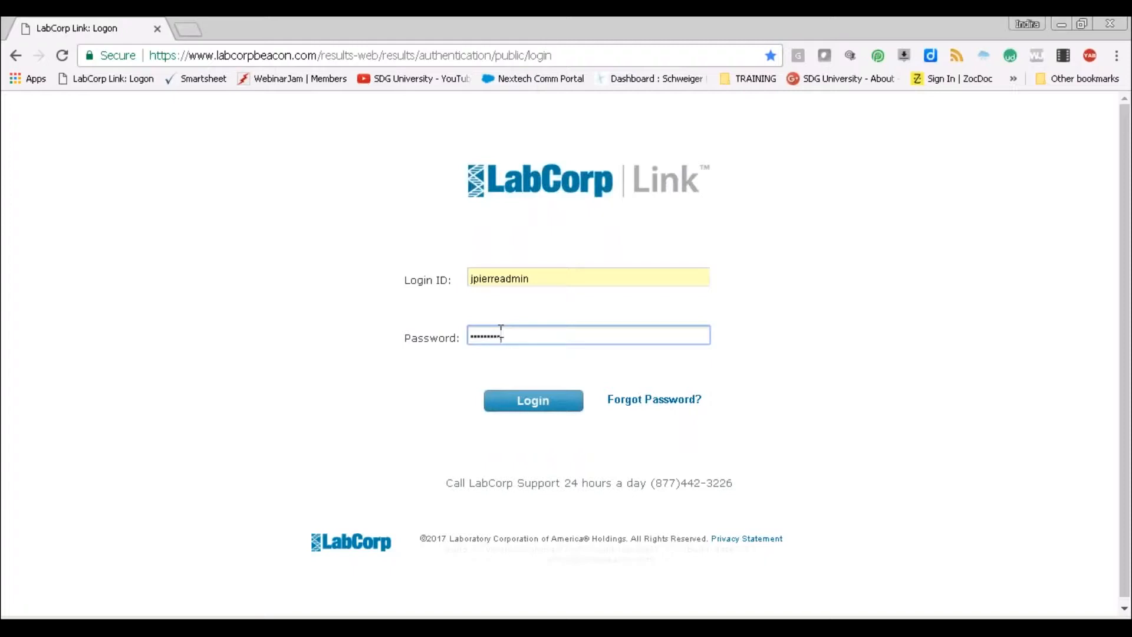
{"action": "type", "text": "•"}
{"action": "left_click", "coordinate": [544, 403]}
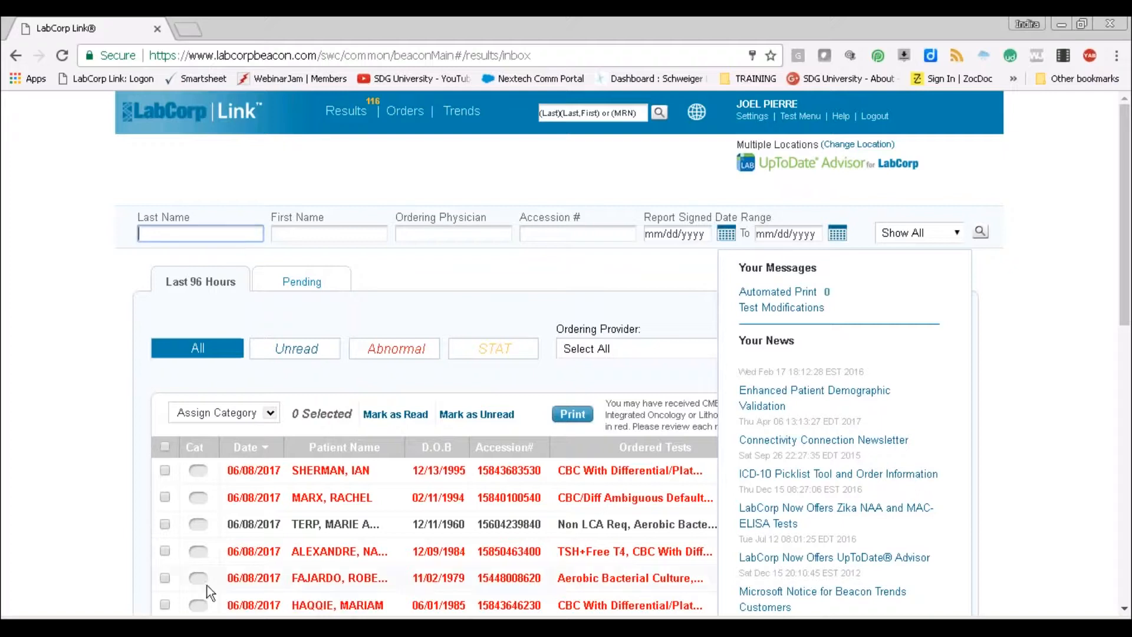
Check the Labs Needing Attention list in Nextech, then return to the LabCorp Link inbox.
{"action": "mouse_move", "coordinate": [207, 627]}
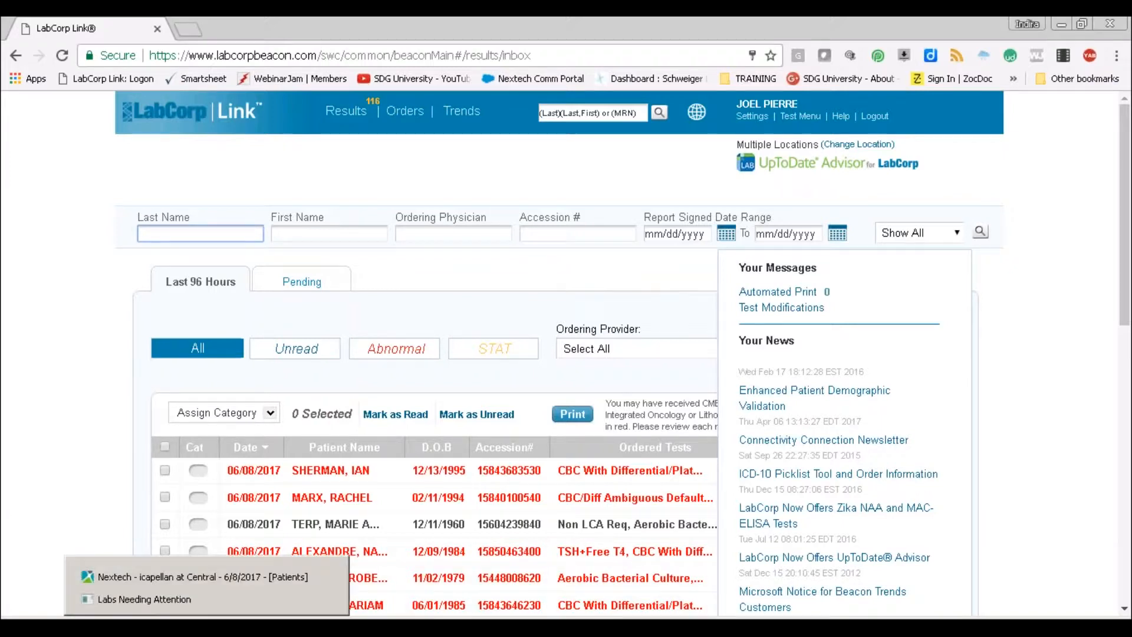
{"action": "left_click", "coordinate": [190, 599]}
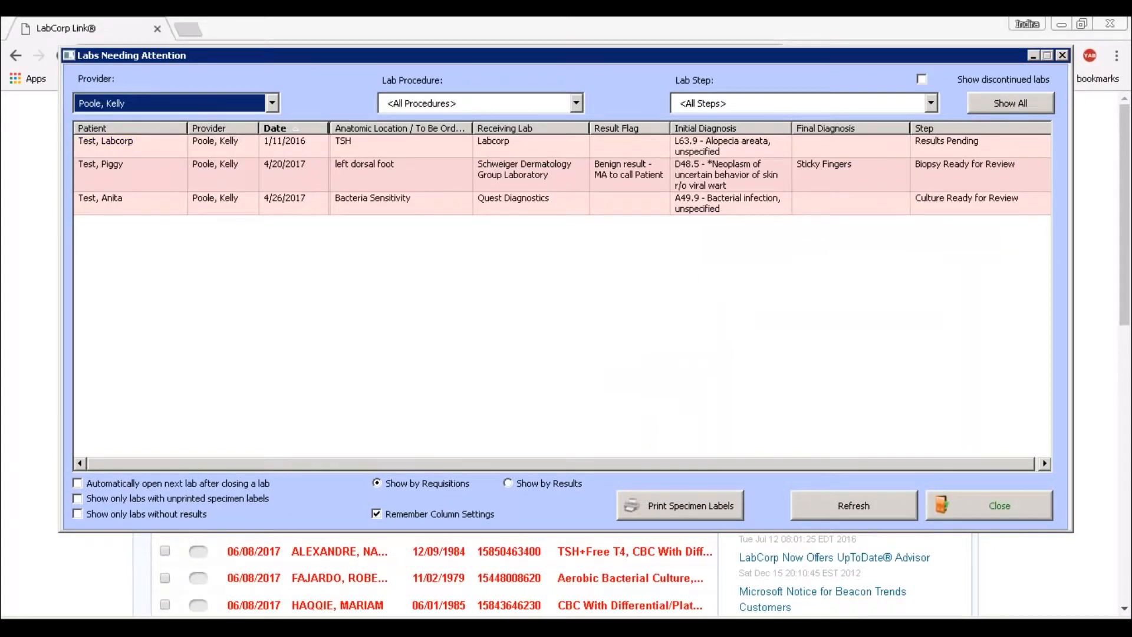
{"action": "mouse_move", "coordinate": [249, 626]}
{"action": "left_click", "coordinate": [245, 599]}
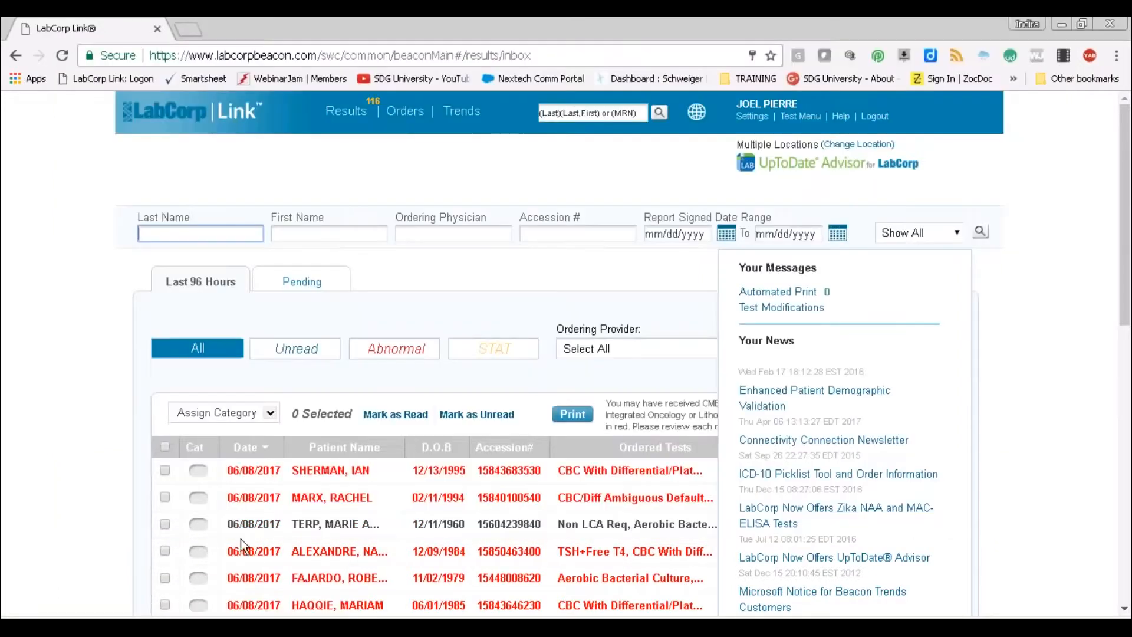
Search the inbox for last name 'test' and first name 'labcorp'.
{"action": "type", "text": "test"}
{"action": "key", "text": "Tab"}
{"action": "type", "text": "labc"}
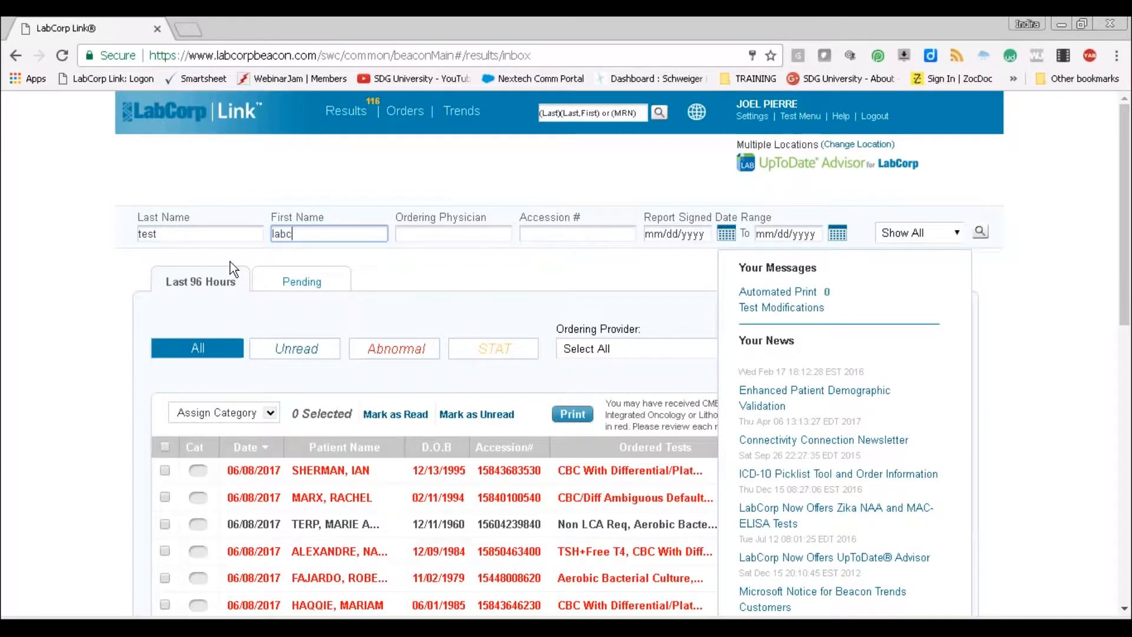
{"action": "type", "text": "orp"}
{"action": "left_click", "coordinate": [981, 234]}
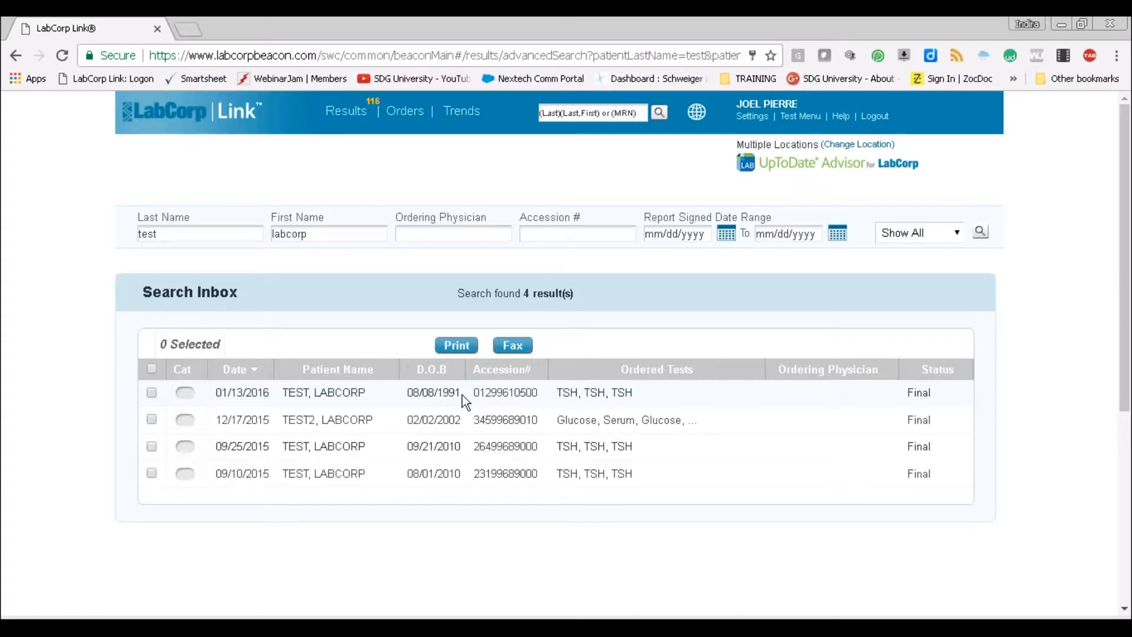
Open the 01/13/2016 result and view the official TSH patient report.
{"action": "left_click", "coordinate": [503, 403]}
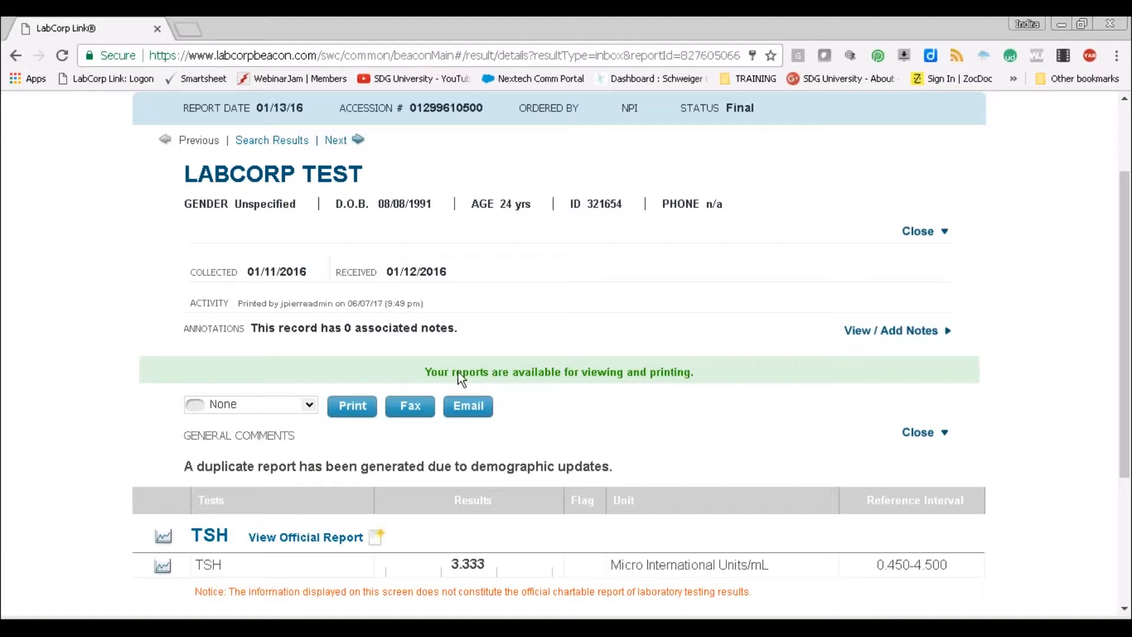
{"action": "left_click", "coordinate": [352, 406]}
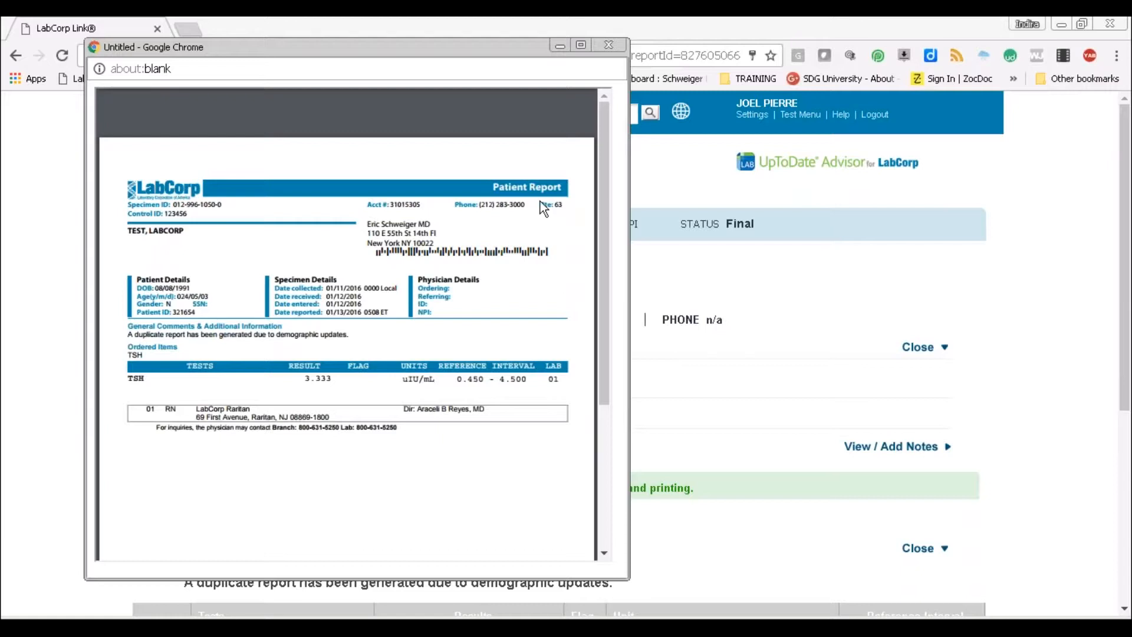
Print the TSH report to PDF on the Desktop as LAB RESULT, then close the report popup.
{"action": "mouse_move", "coordinate": [526, 109]}
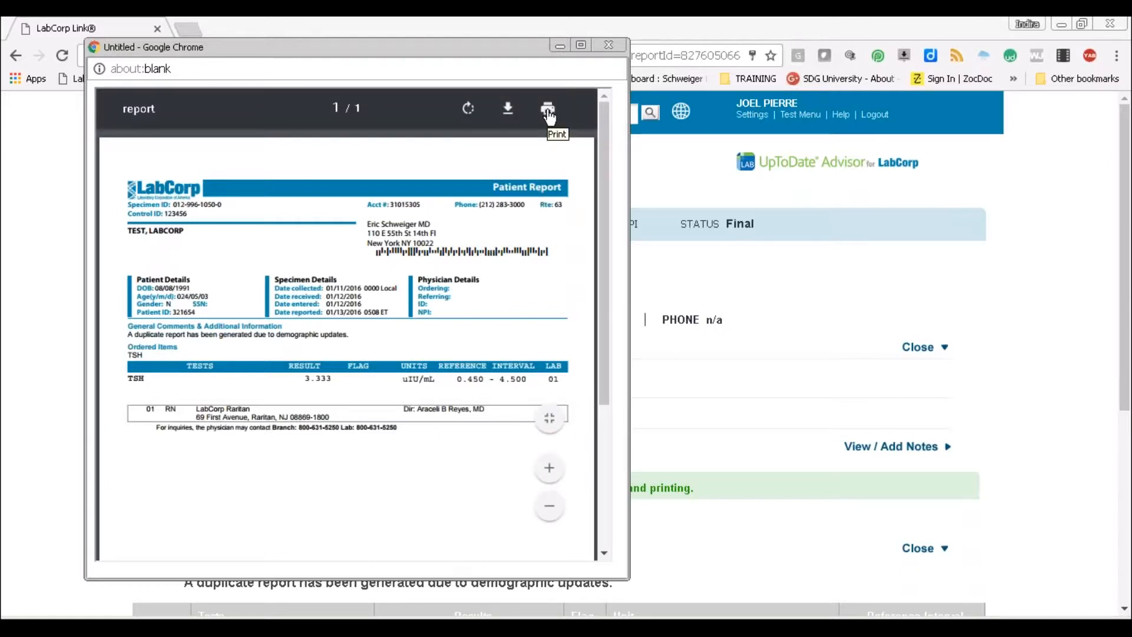
{"action": "left_click", "coordinate": [548, 114]}
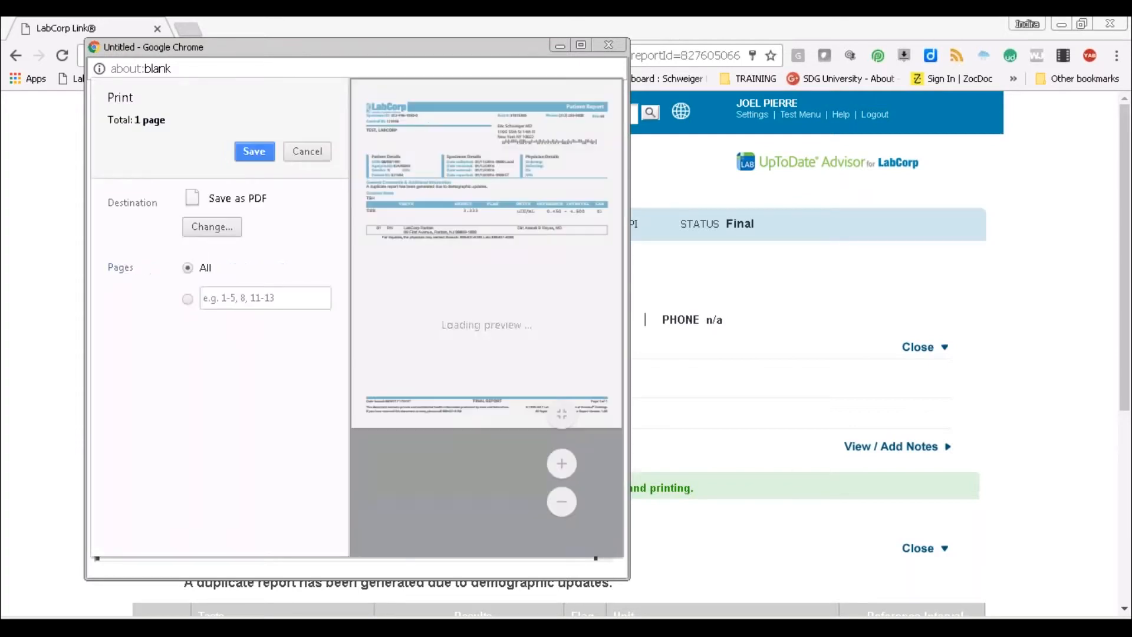
{"action": "left_click", "coordinate": [212, 226]}
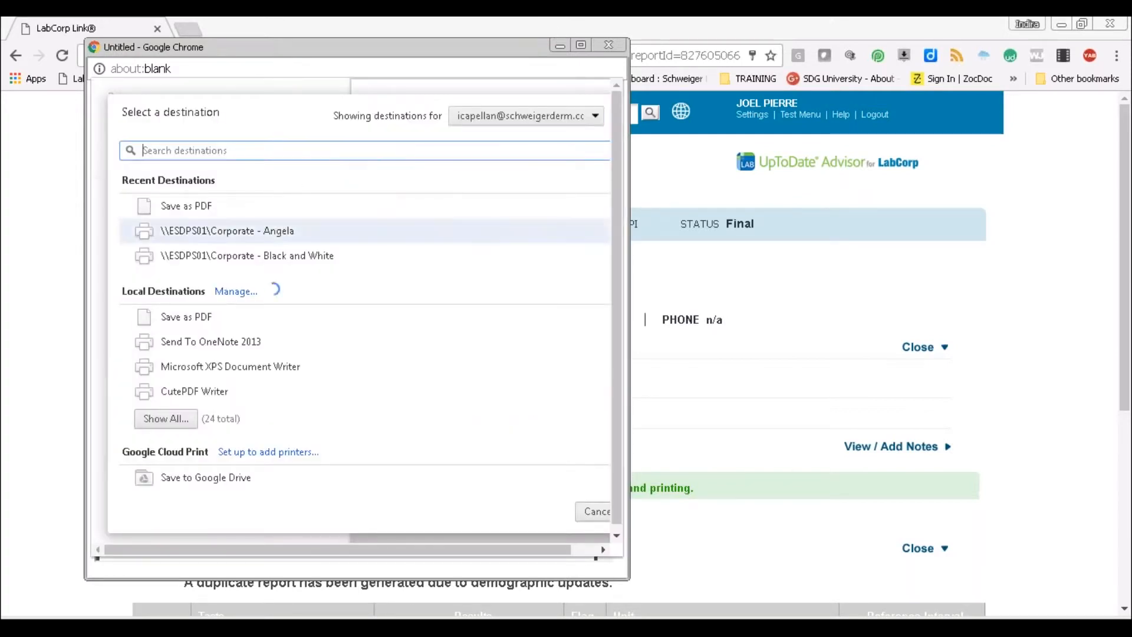
{"action": "left_click", "coordinate": [187, 207]}
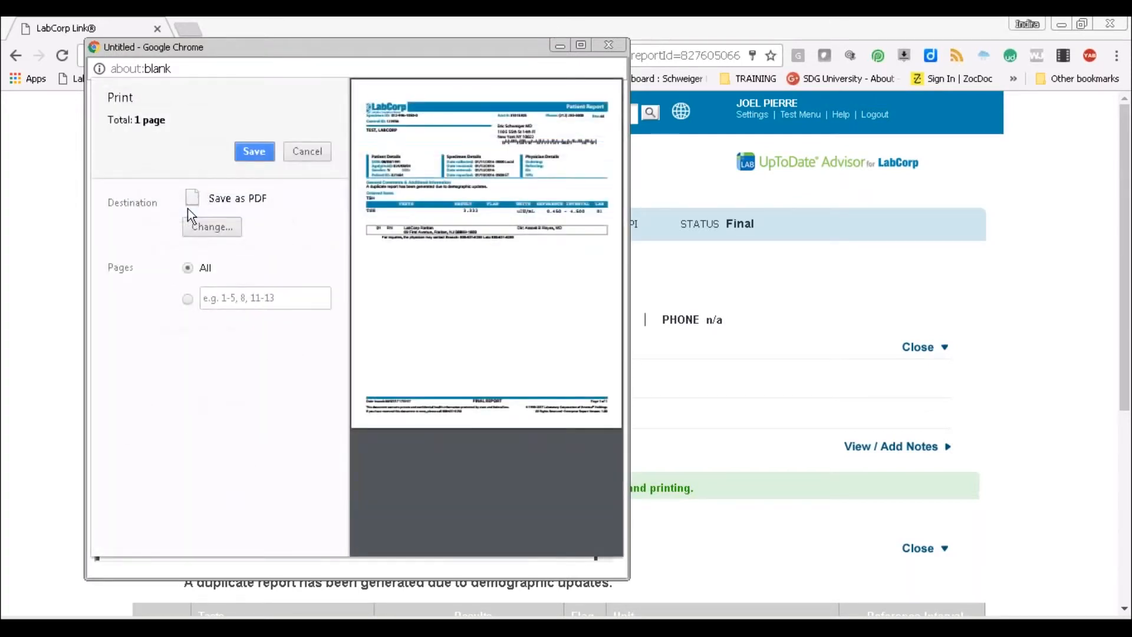
{"action": "left_click", "coordinate": [263, 151]}
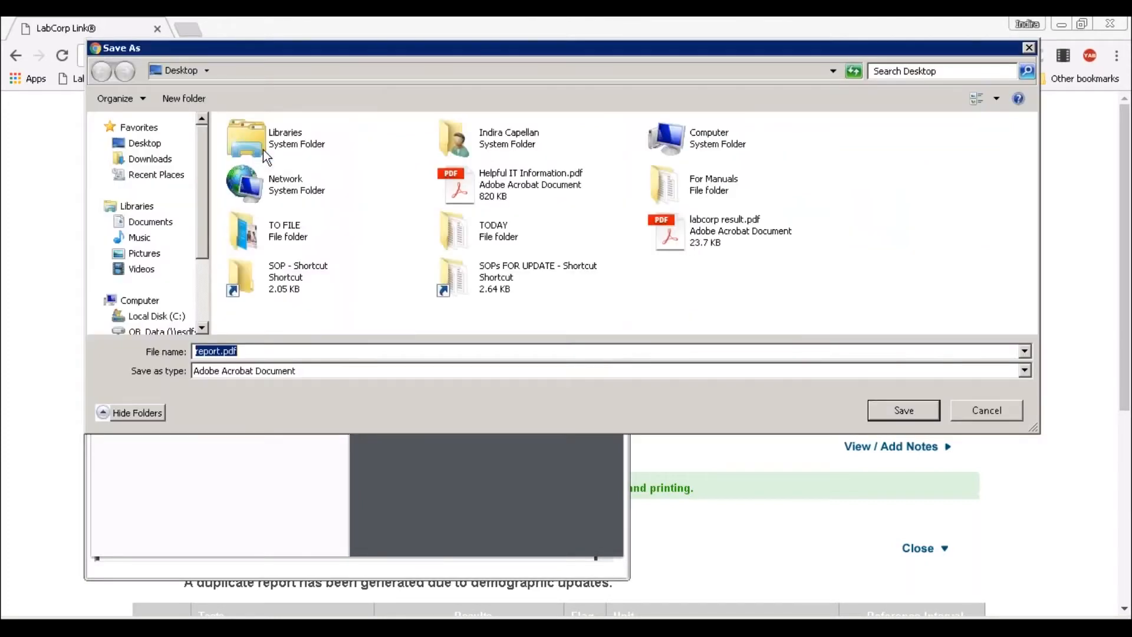
{"action": "left_click", "coordinate": [154, 151]}
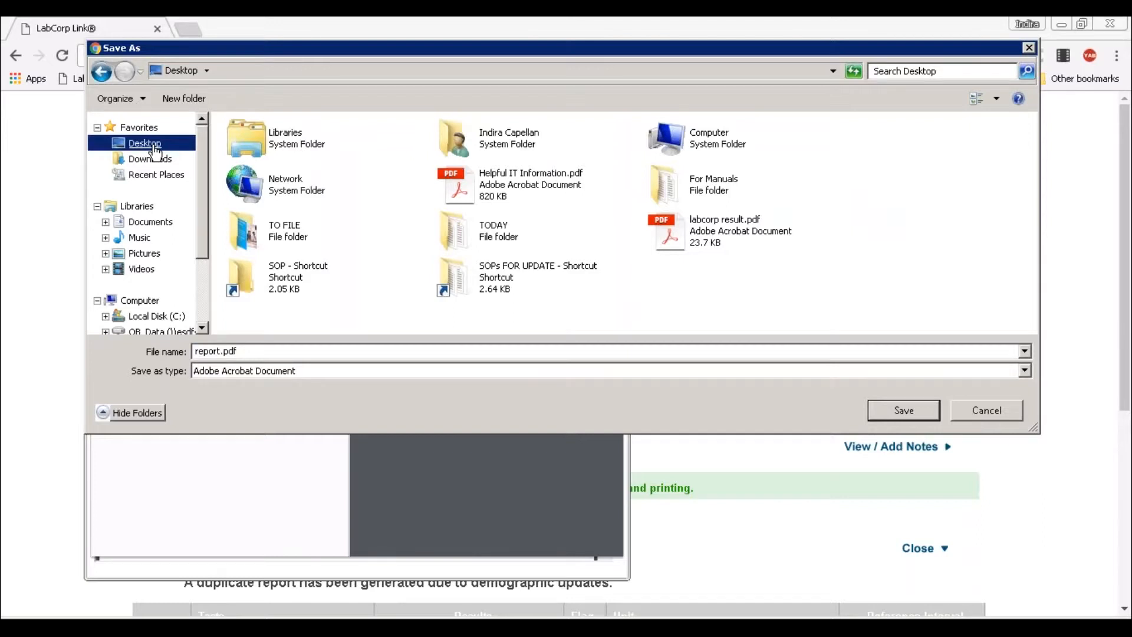
{"action": "double_click", "coordinate": [232, 353]}
{"action": "type", "text": "LAB RE"}
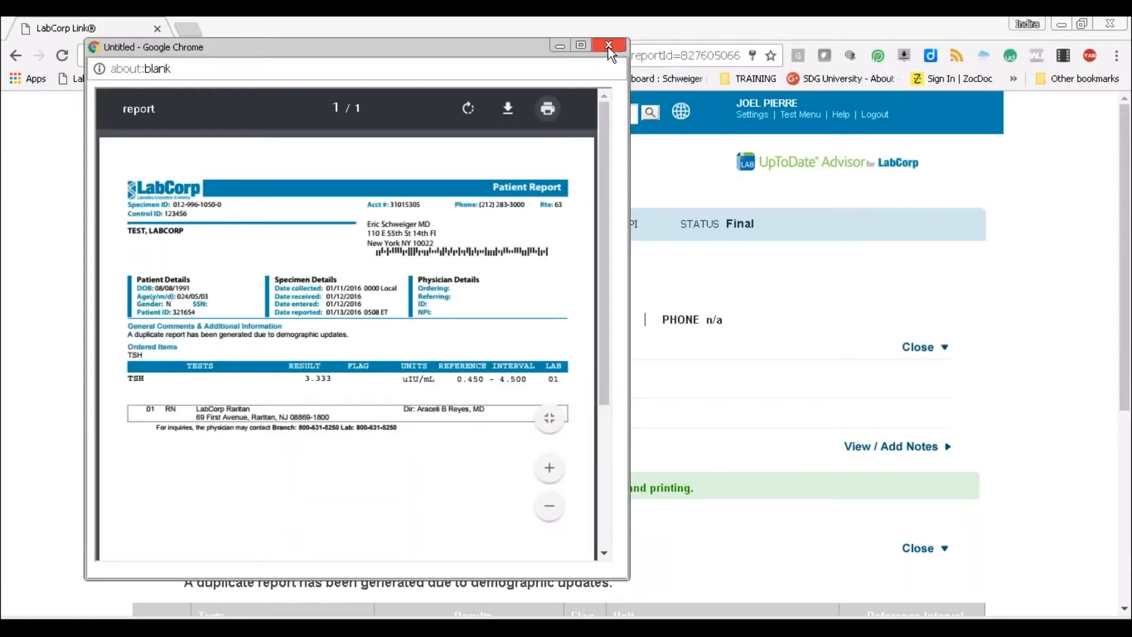
{"action": "left_click", "coordinate": [609, 46]}
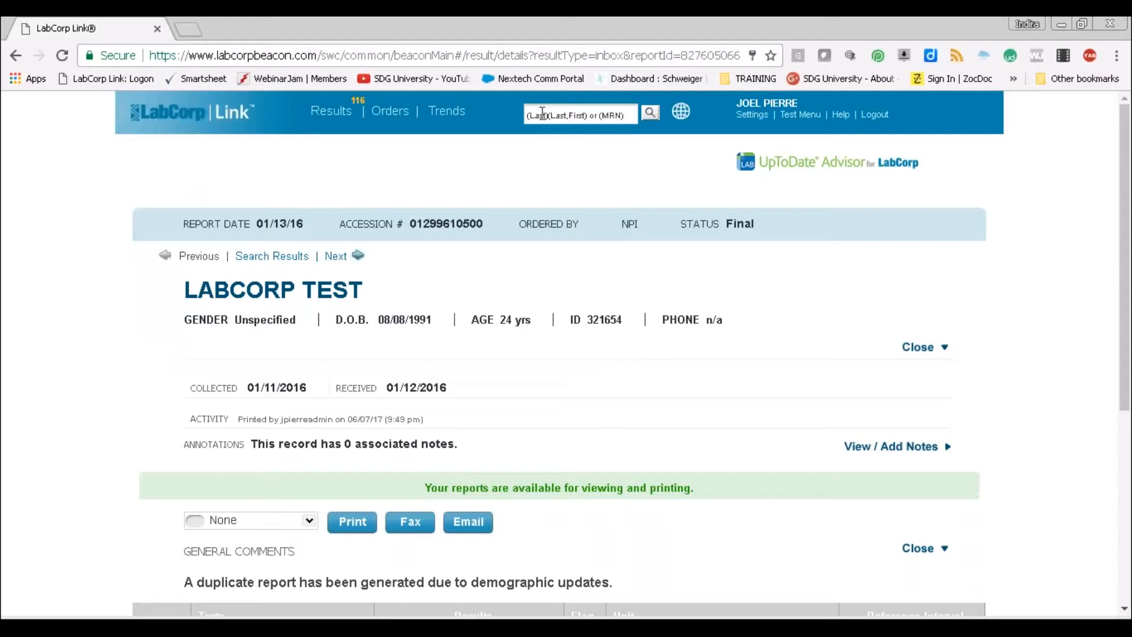
Bring Nextech's Labs Needing Attention window back in front of Chrome.
{"action": "left_click", "coordinate": [207, 627]}
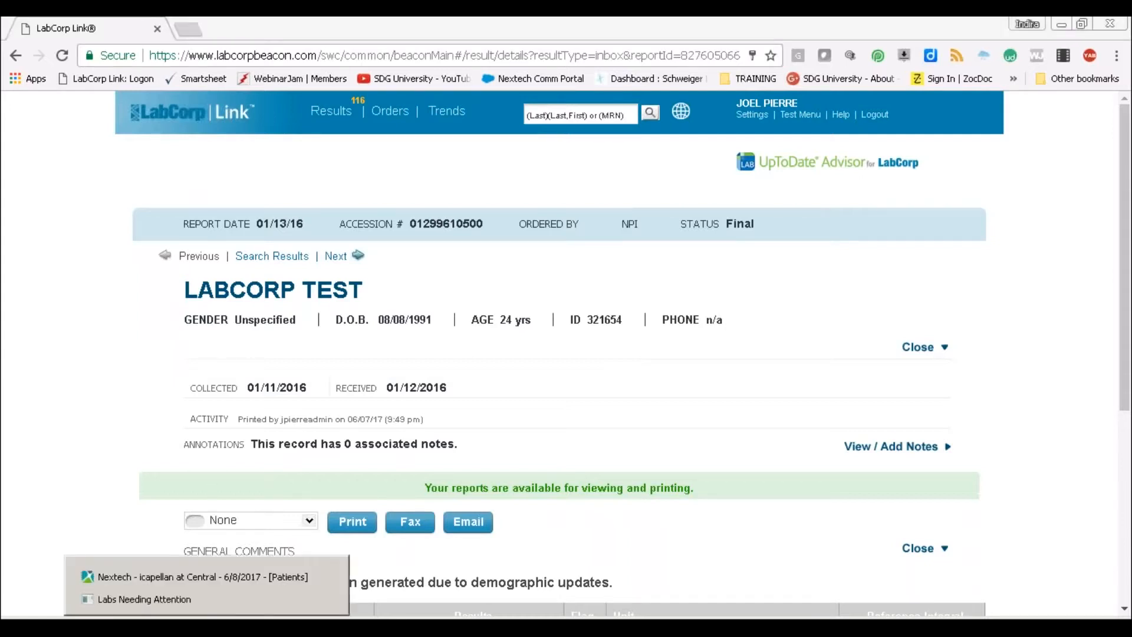
{"action": "left_click", "coordinate": [214, 604]}
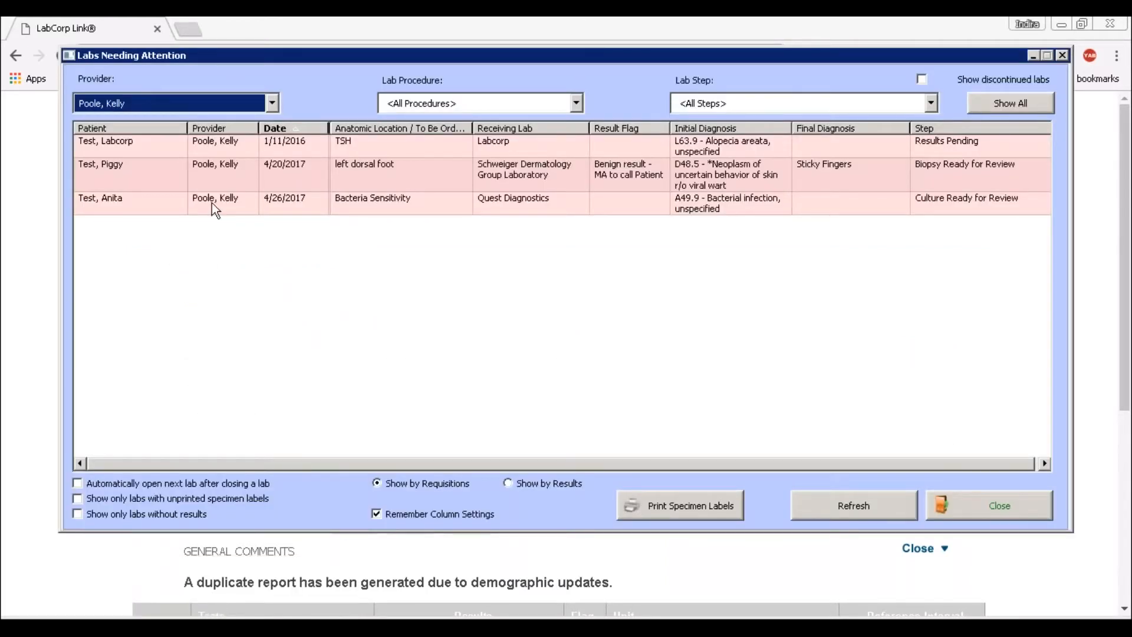
{"action": "left_click", "coordinate": [118, 146]}
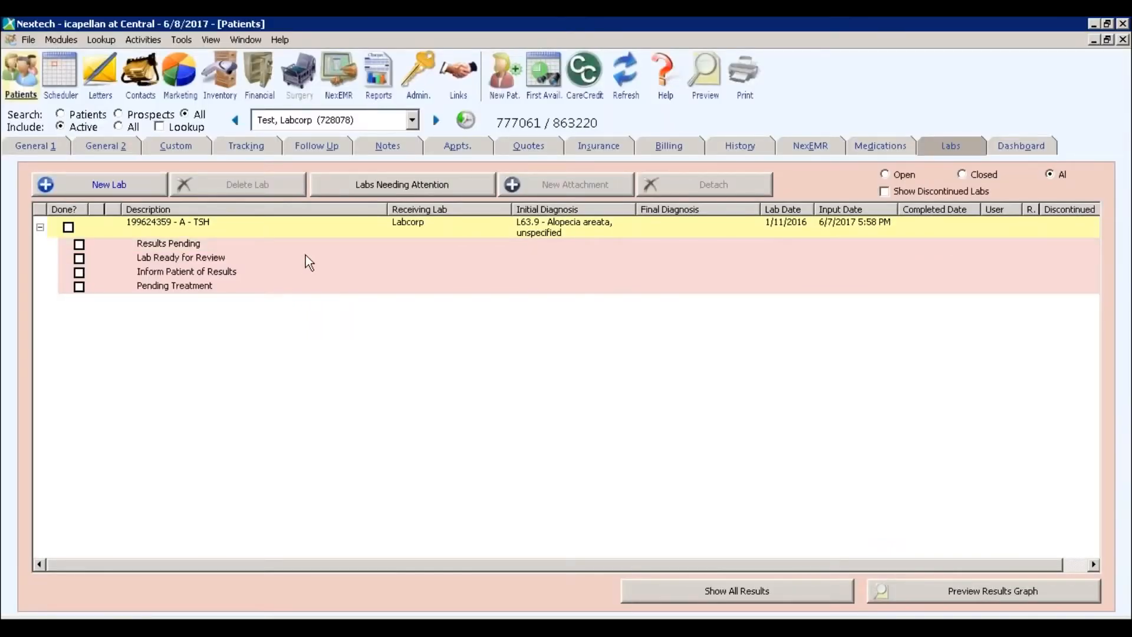
{"action": "right_click", "coordinate": [338, 247]}
{"action": "left_click", "coordinate": [370, 258]}
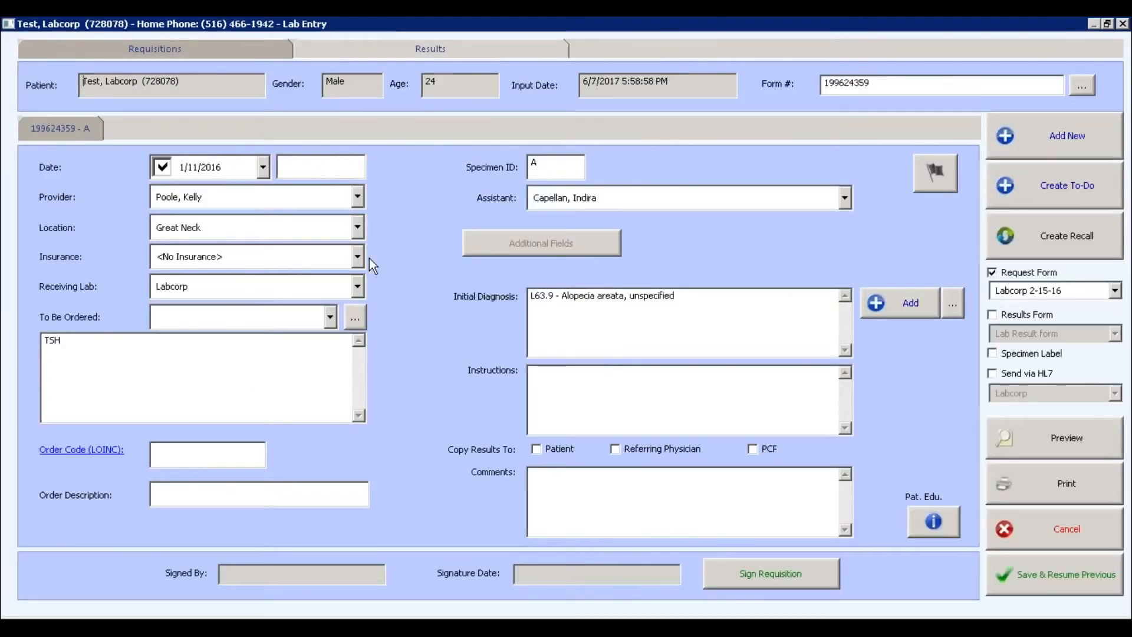
{"action": "left_click", "coordinate": [318, 50]}
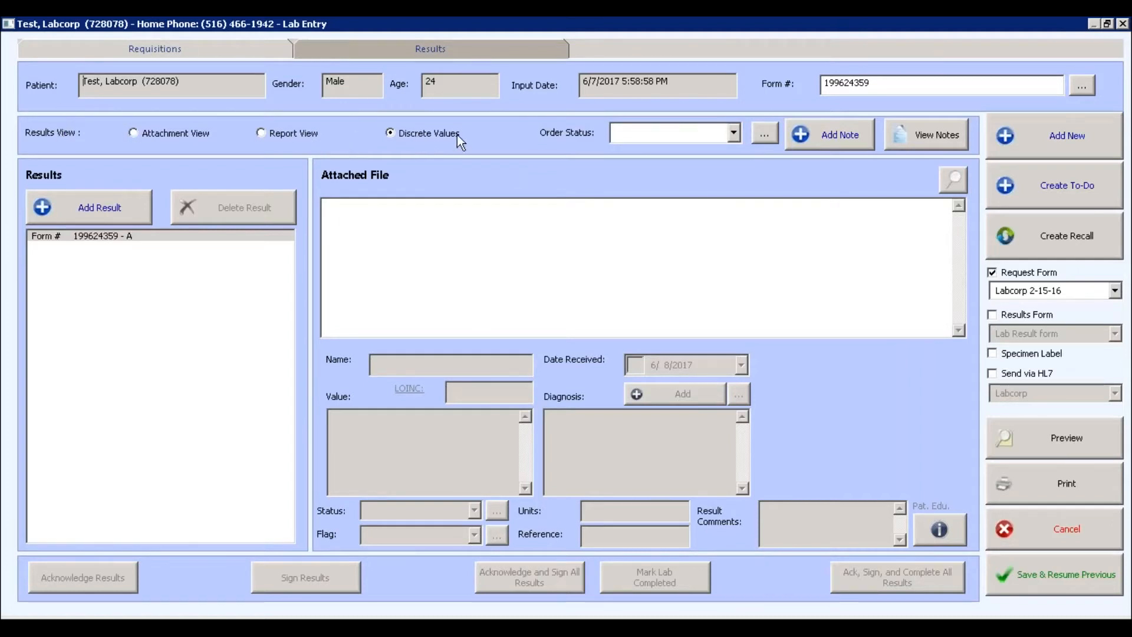
Add a new result to the TSH lab and attach LAB RESULT.pdf from the Desktop.
{"action": "left_click", "coordinate": [91, 210]}
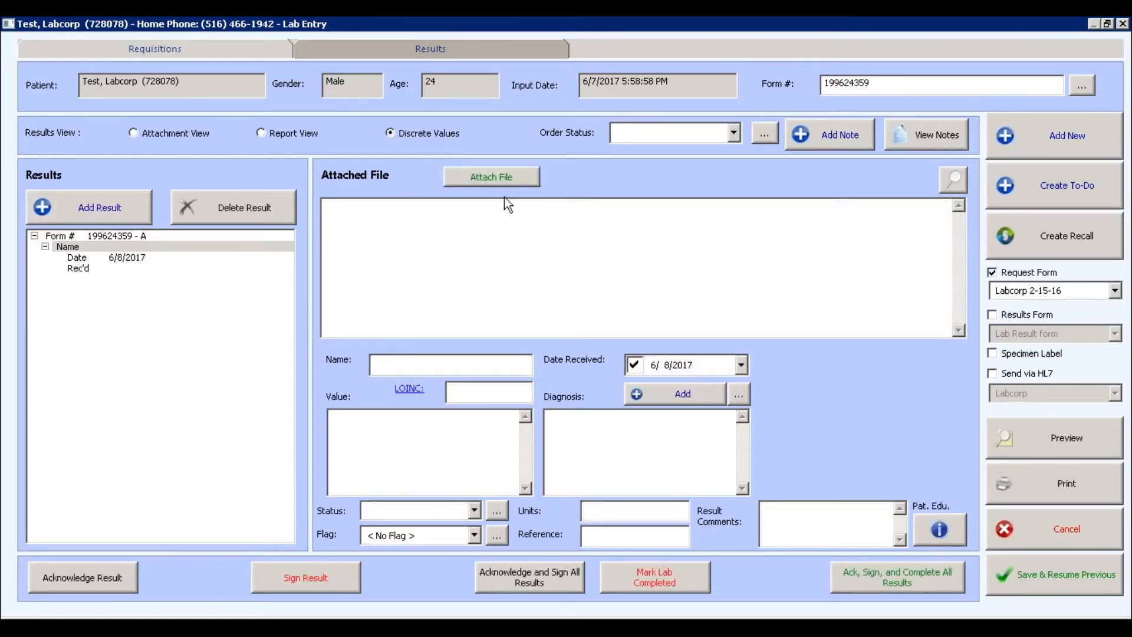
{"action": "left_click", "coordinate": [528, 179]}
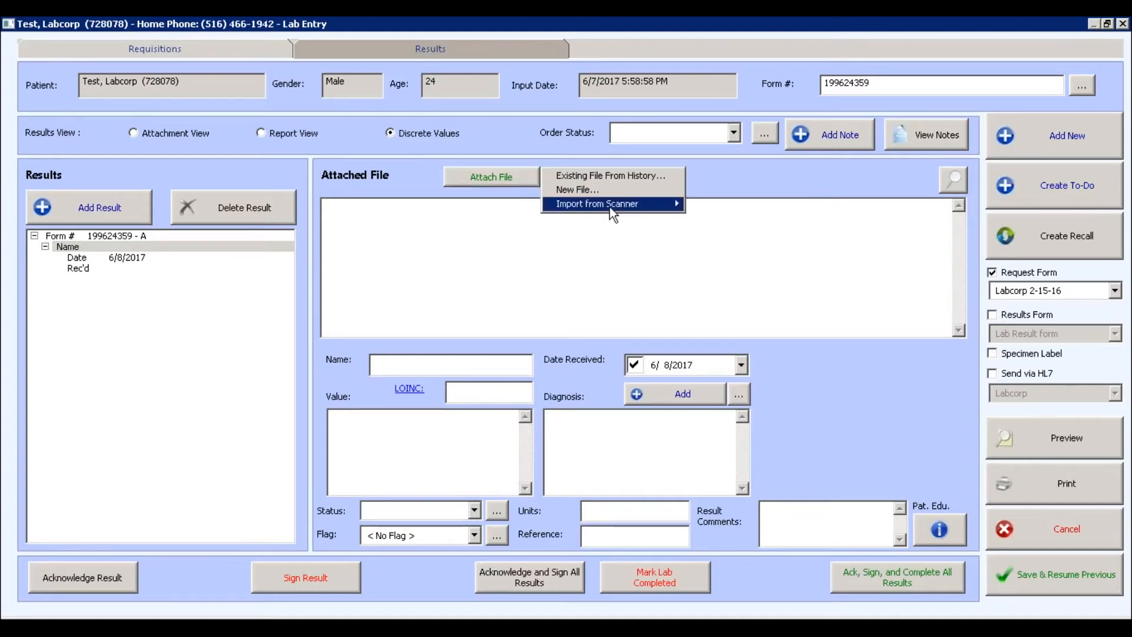
{"action": "left_click", "coordinate": [592, 189]}
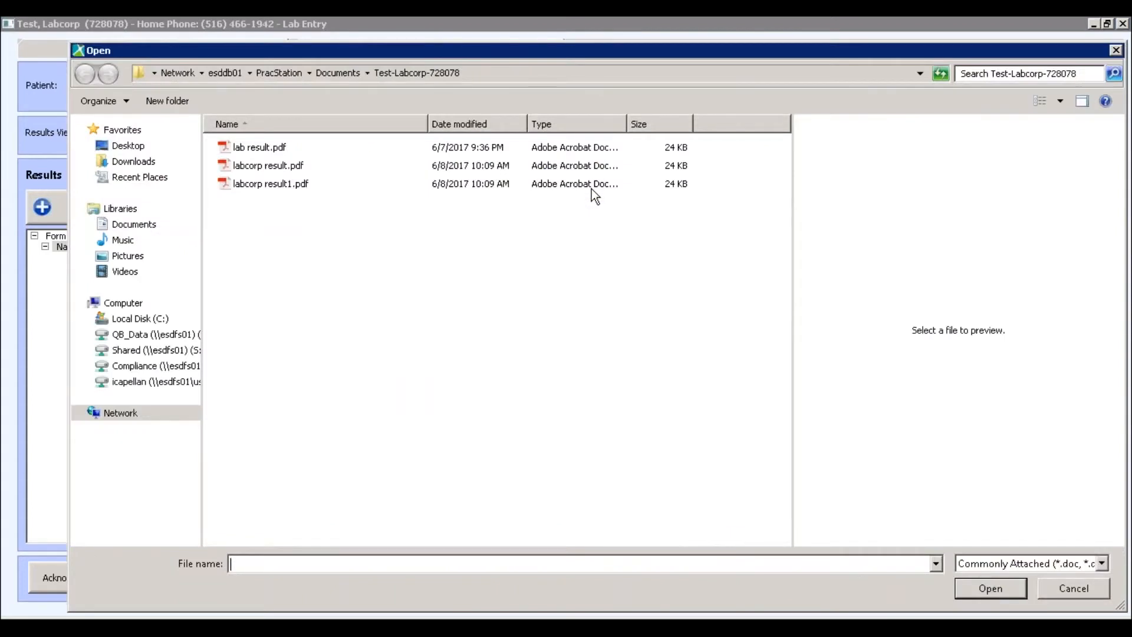
{"action": "left_click", "coordinate": [139, 149]}
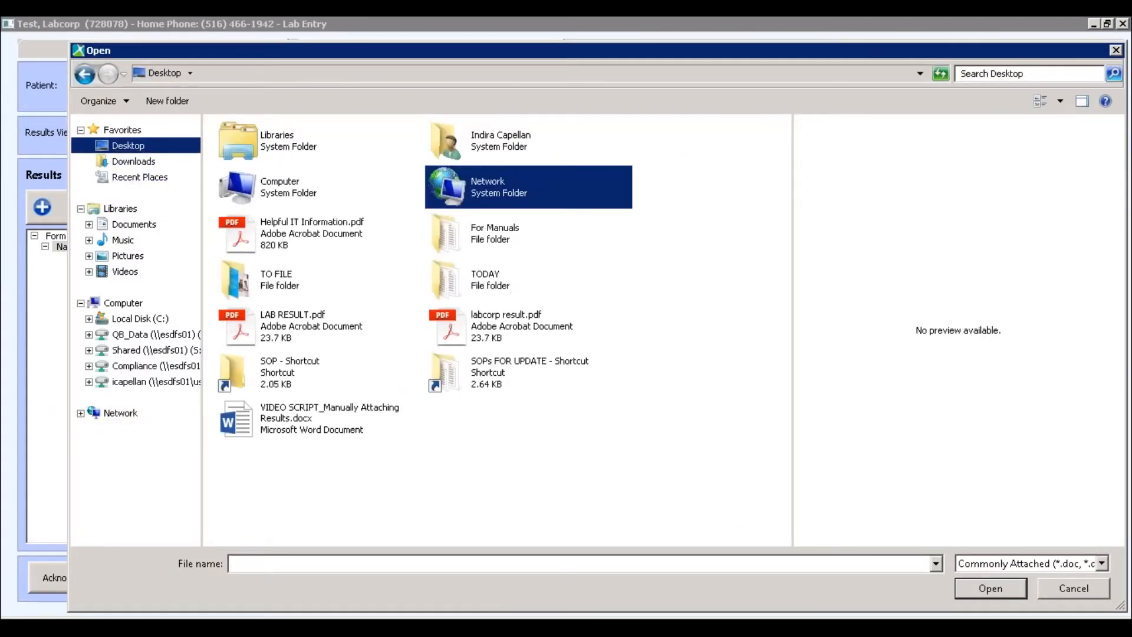
{"action": "left_click", "coordinate": [289, 325]}
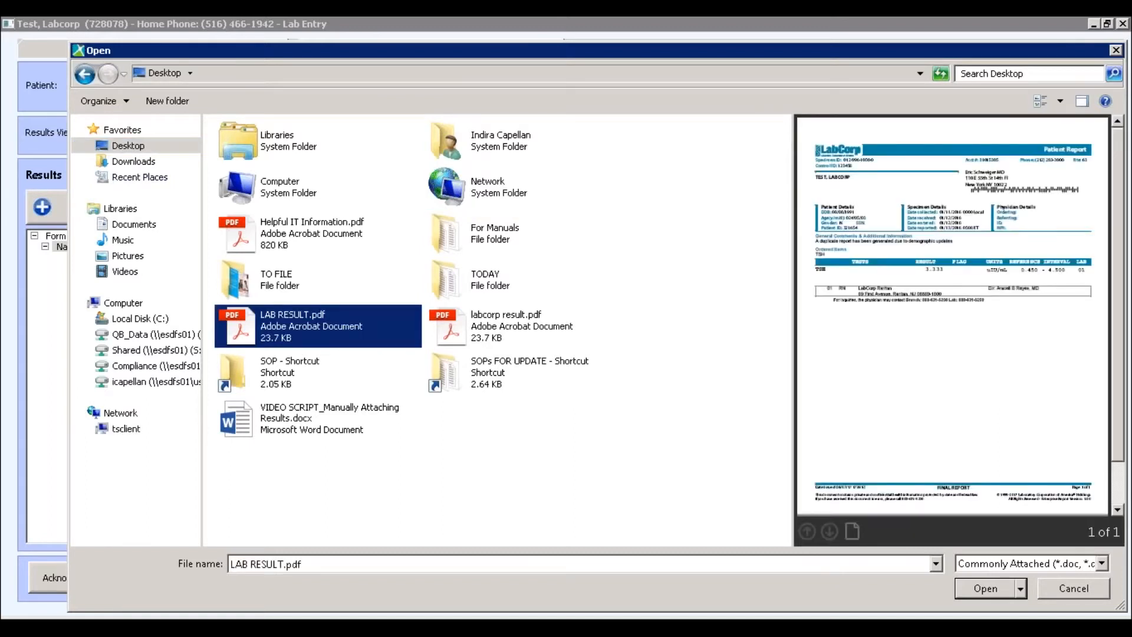
{"action": "double_click", "coordinate": [352, 327]}
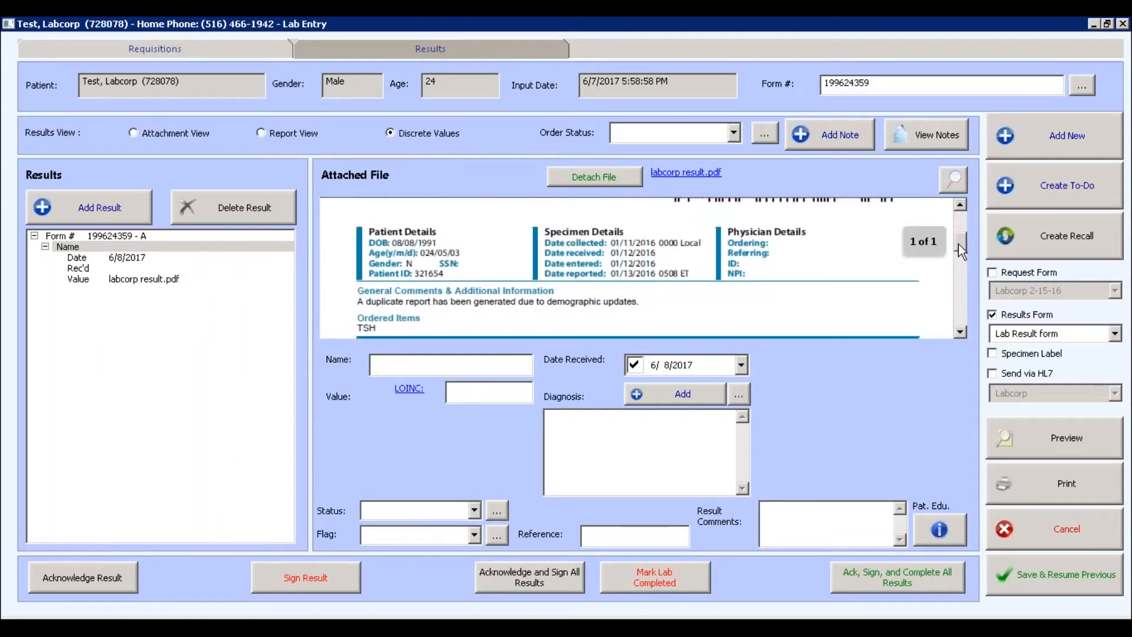
{"action": "mouse_move", "coordinate": [958, 243]}
{"action": "left_mouse_down"}
{"action": "mouse_move", "coordinate": [961, 279]}
{"action": "mouse_move", "coordinate": [960, 226]}
{"action": "left_mouse_up"}
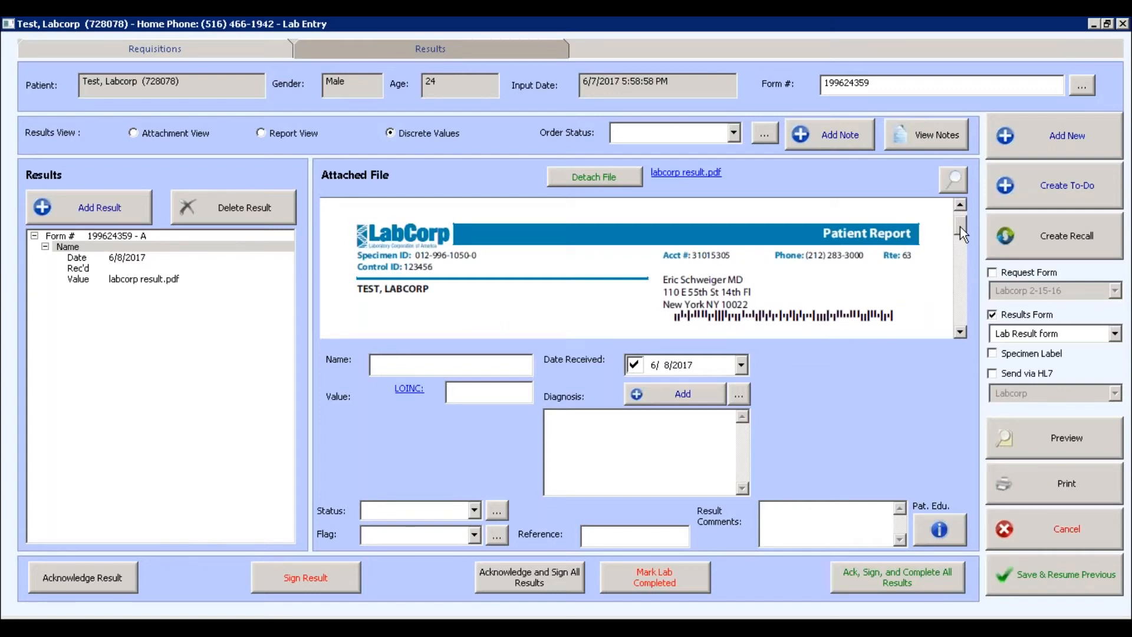
Detach the current file and attach labcorp result.pdf from the Desktop instead.
{"action": "left_click", "coordinate": [614, 180]}
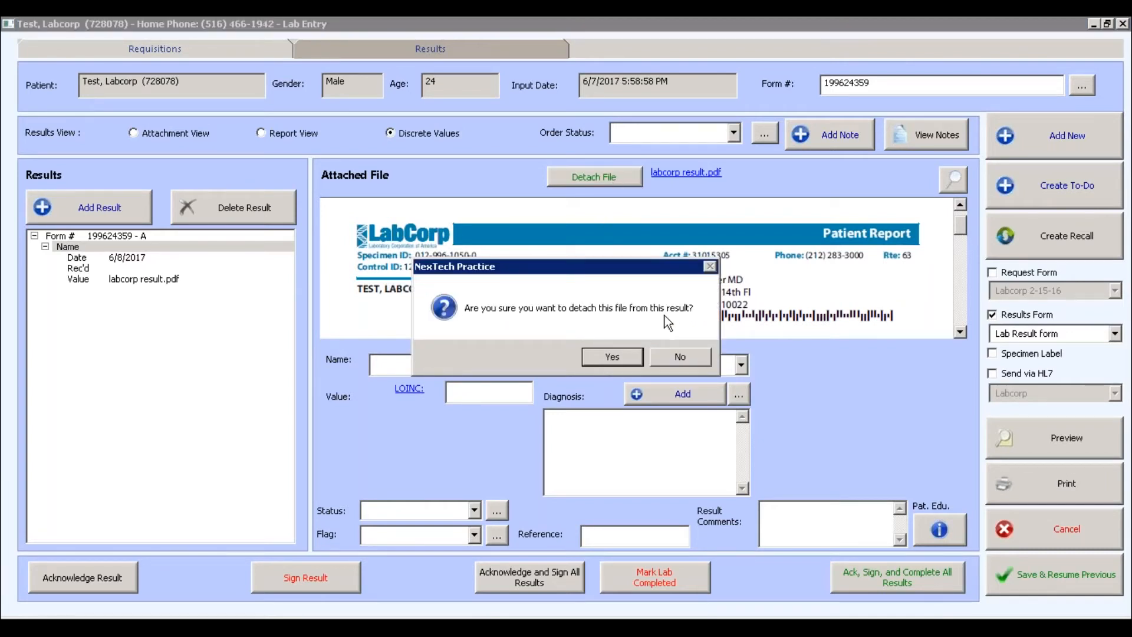
{"action": "left_click", "coordinate": [609, 360]}
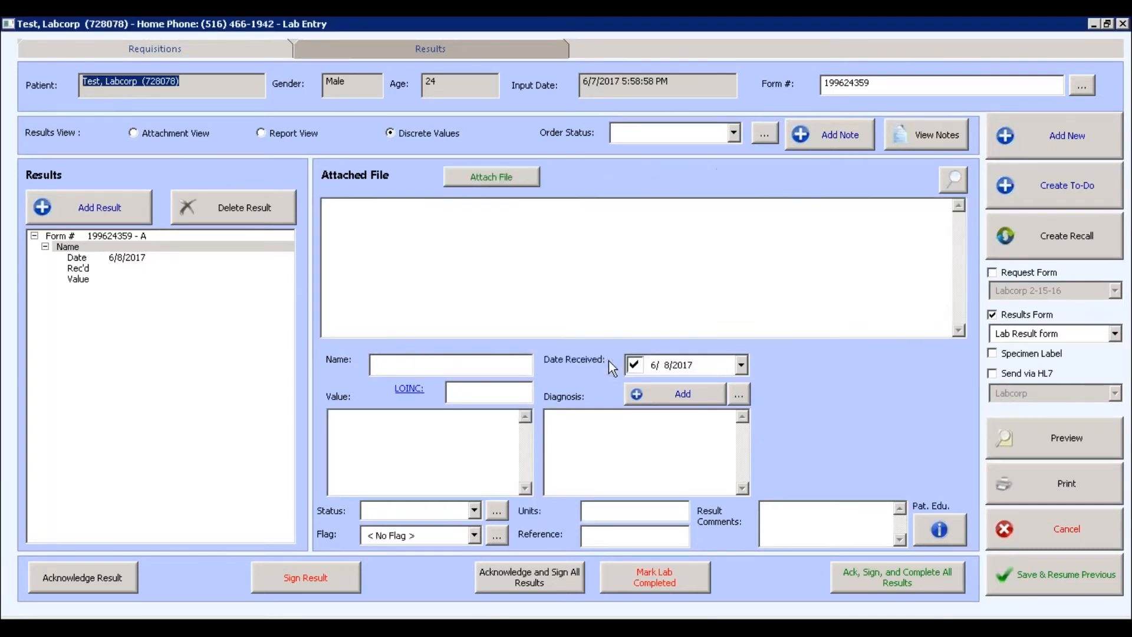
{"action": "left_click", "coordinate": [520, 175]}
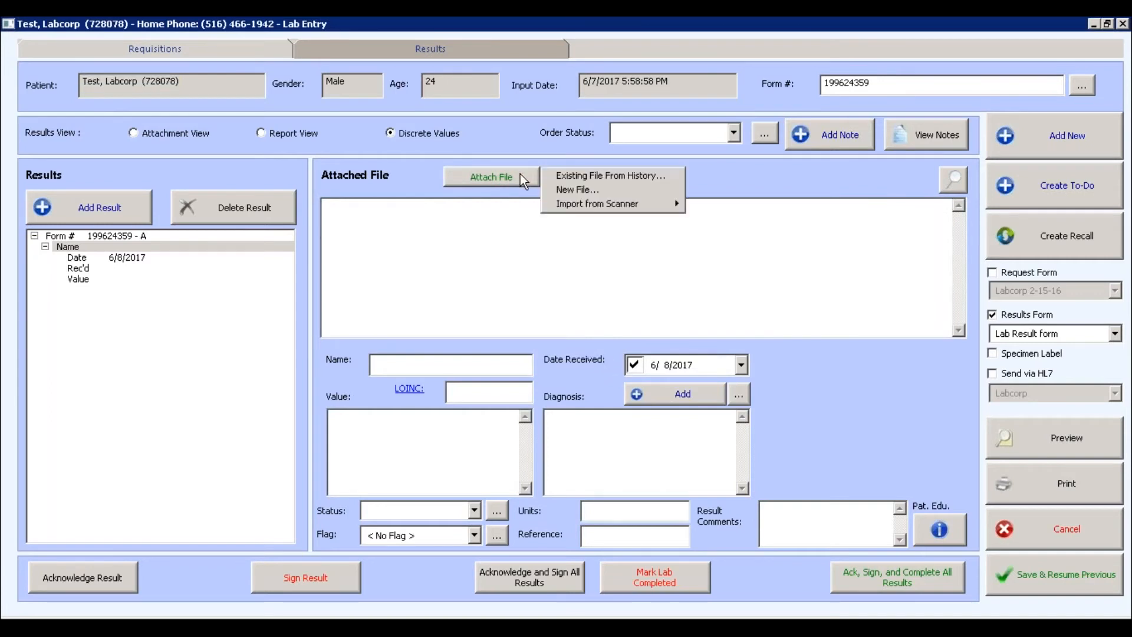
{"action": "left_click", "coordinate": [561, 190]}
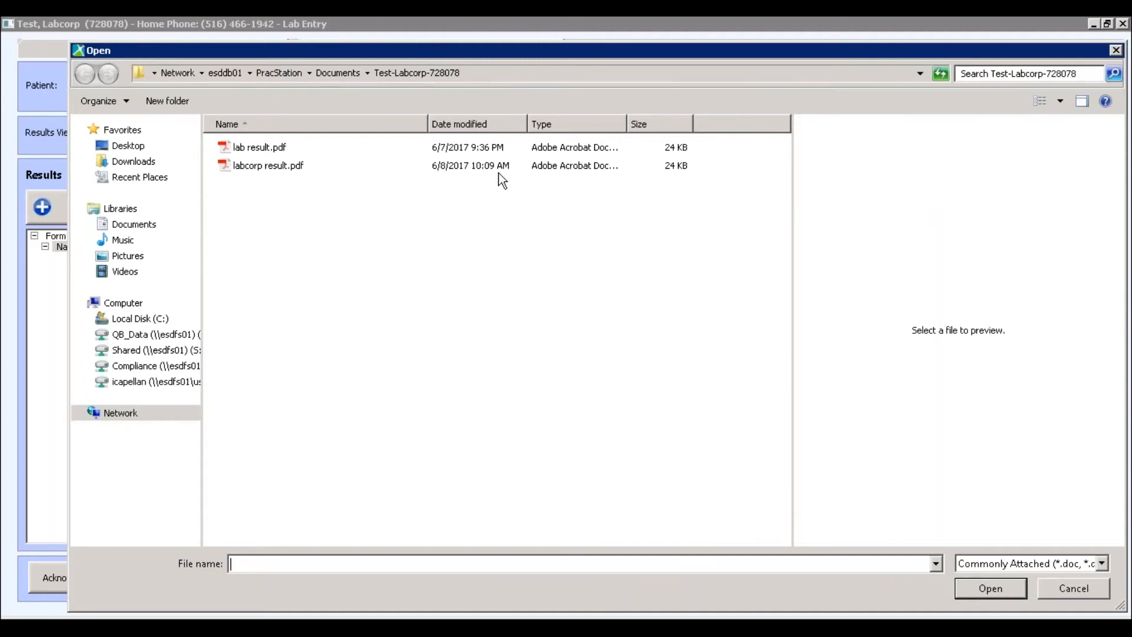
{"action": "left_click", "coordinate": [126, 146]}
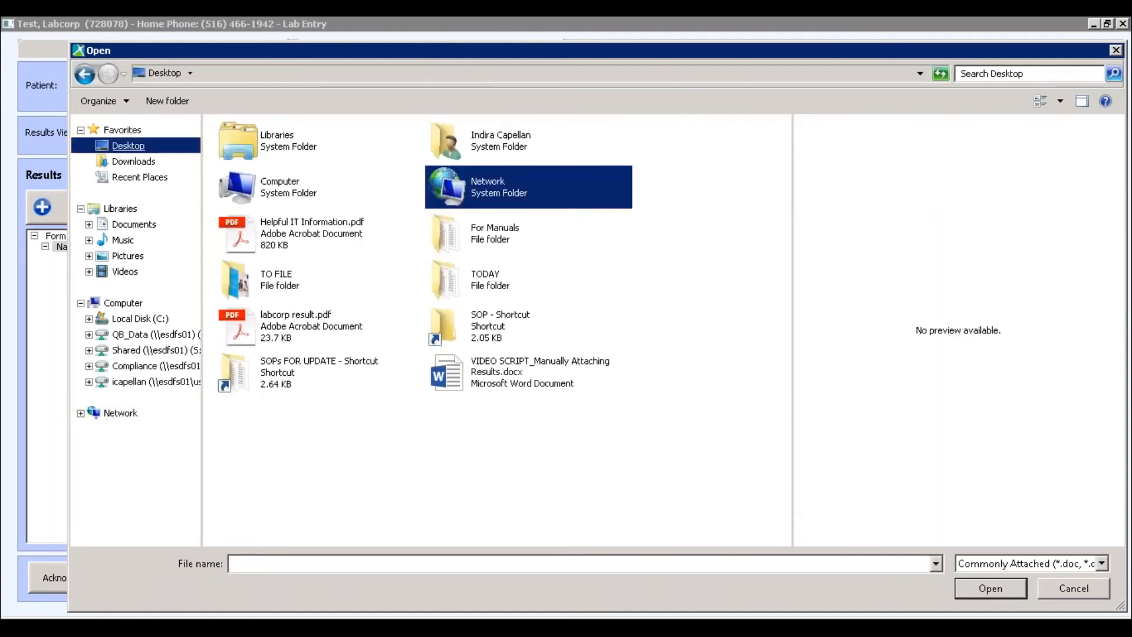
{"action": "double_click", "coordinate": [355, 319]}
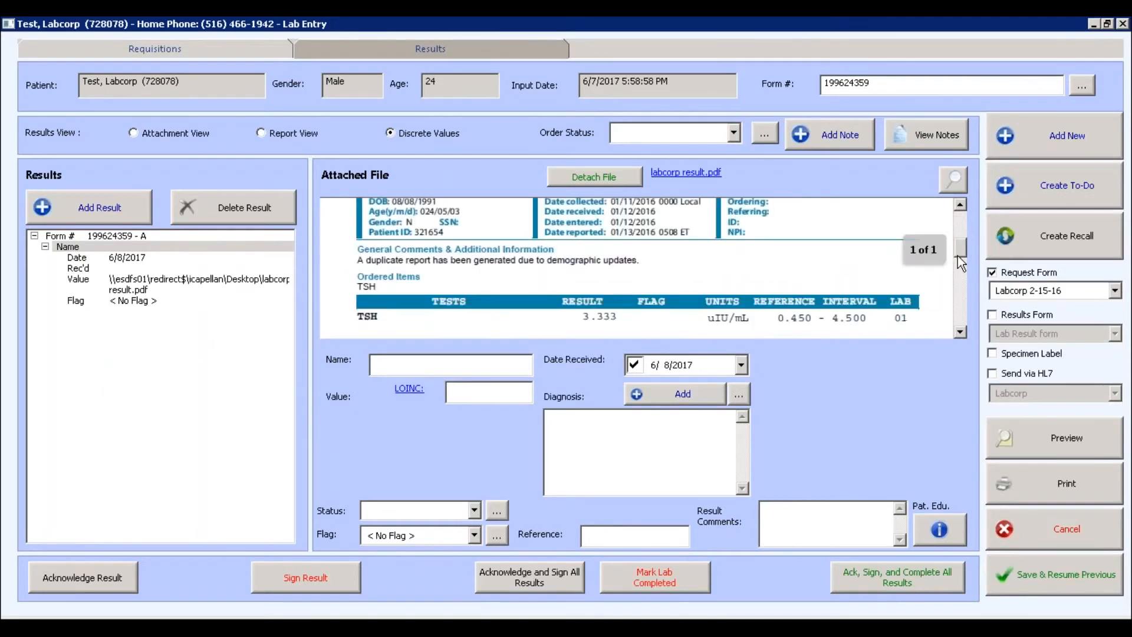
{"action": "scroll", "coordinate": [962, 263], "scroll_direction": "down", "scroll_amount": 2}
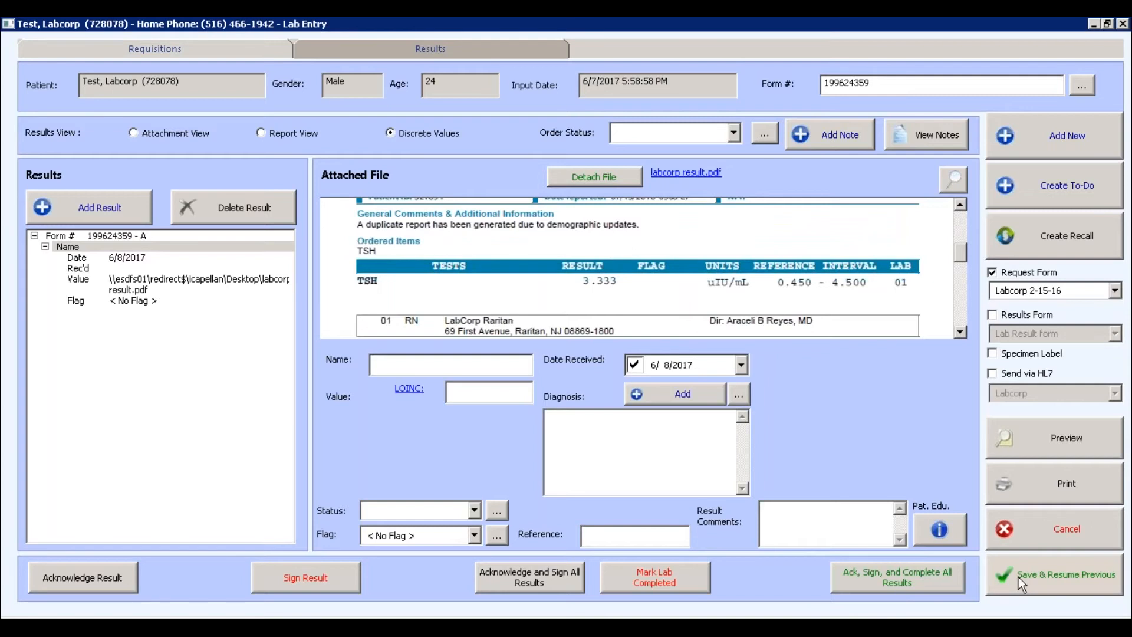
Save the lab entry and tick the TSH lab's Results Pending step as complete.
{"action": "left_click", "coordinate": [1018, 577]}
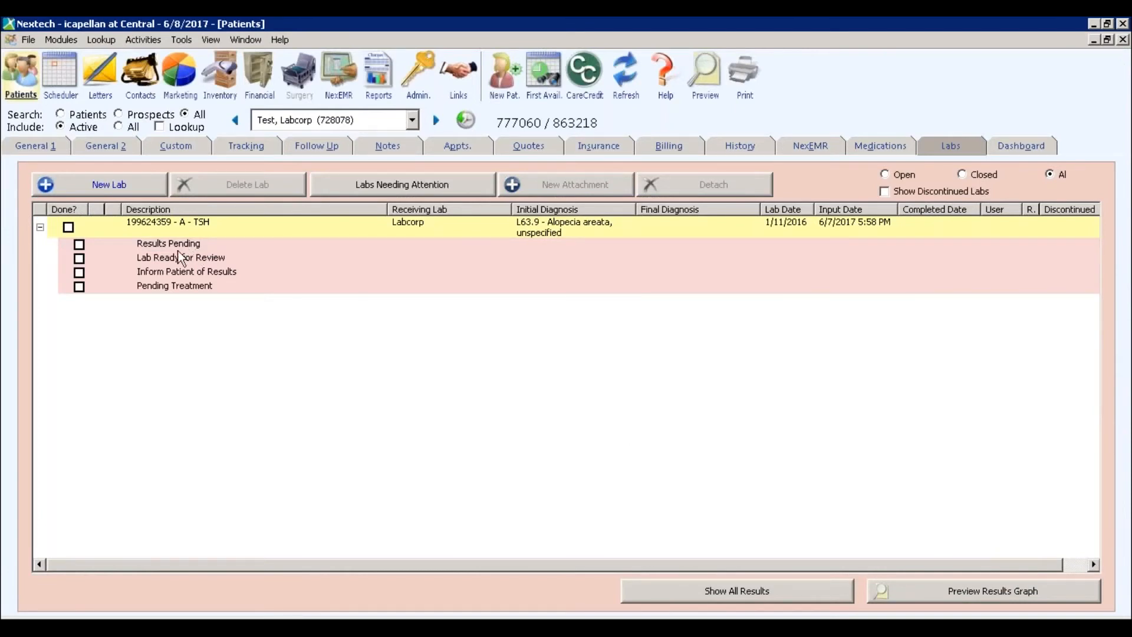
{"action": "left_click", "coordinate": [79, 244]}
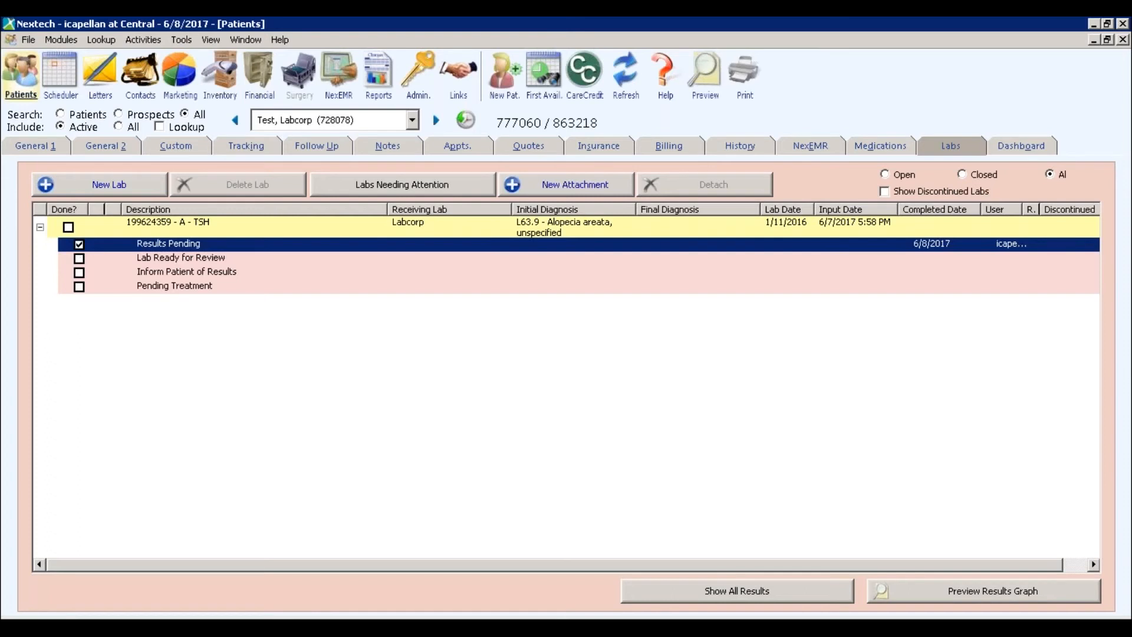